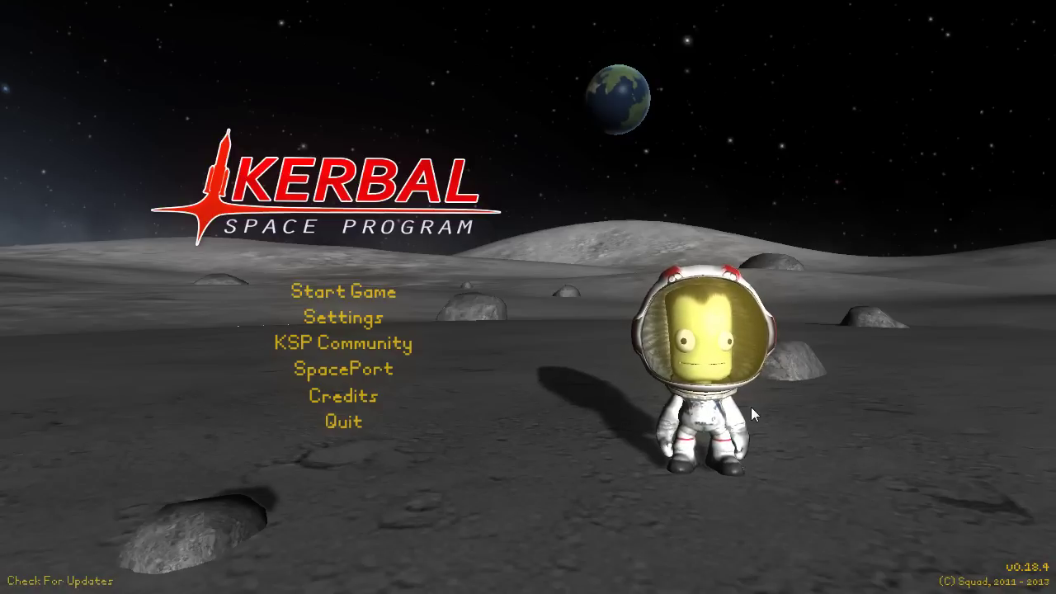
# Resume the saved game 'OMJNinja' and arrive at the Space Center overview
pyautogui.click(340, 293)
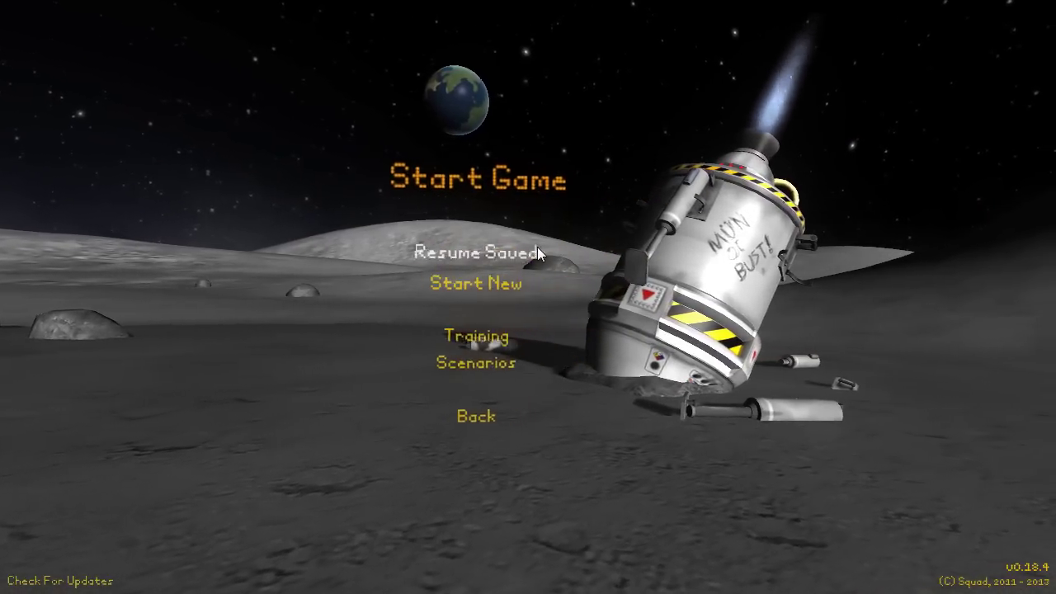
pyautogui.click(481, 250)
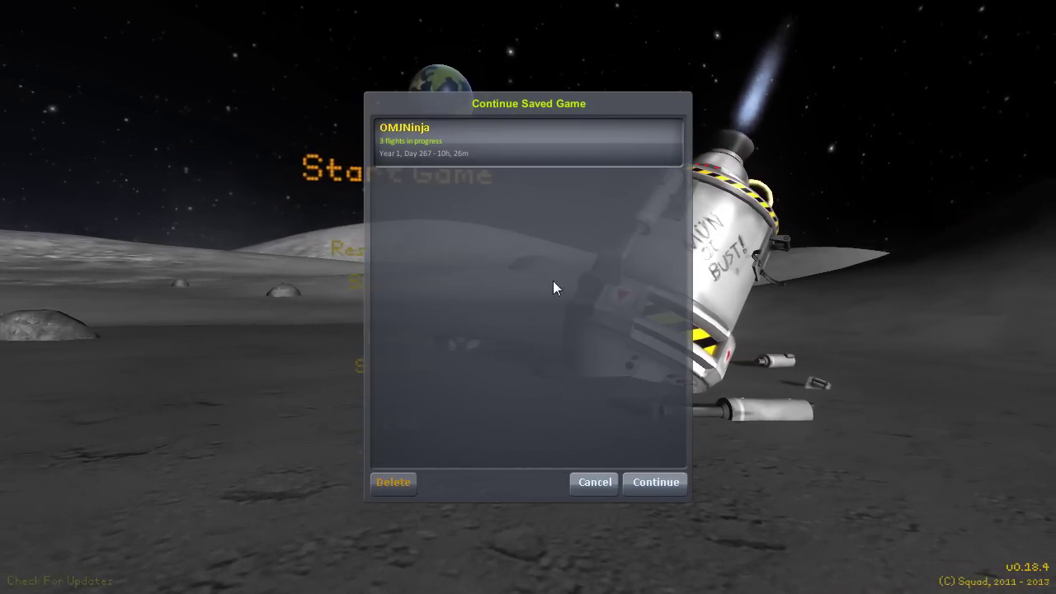
pyautogui.click(651, 486)
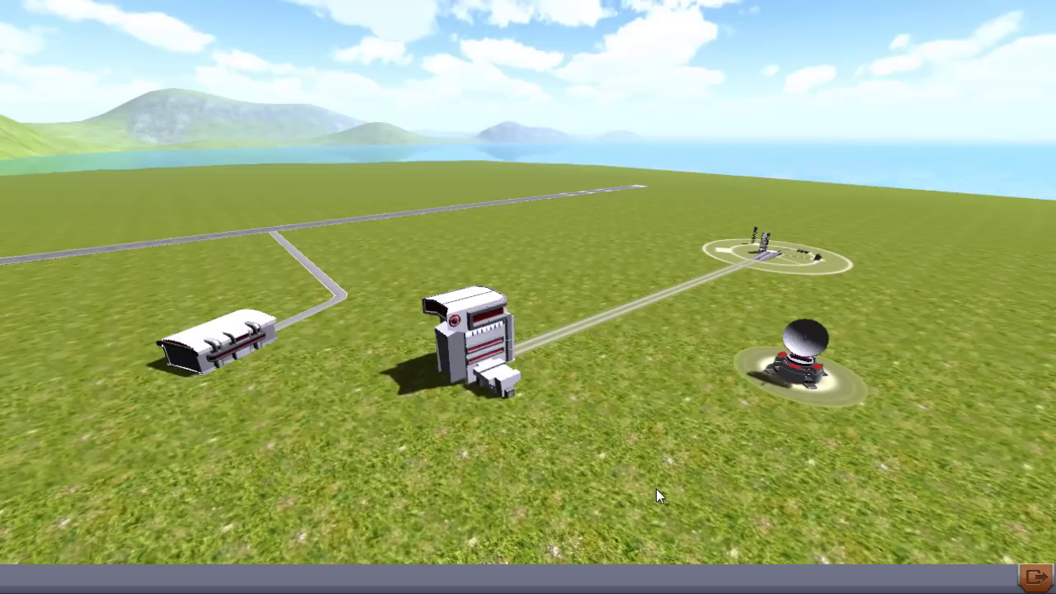
# Load the 171-part HMS Hood (Stock) into the Spaceplane Hangar
pyautogui.click(216, 331)
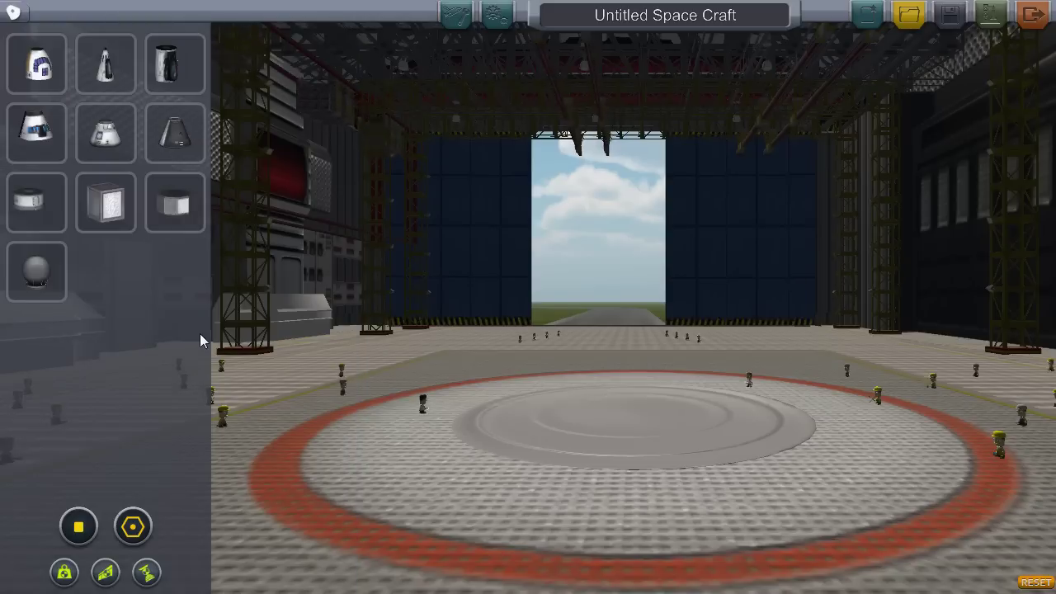
pyautogui.click(905, 11)
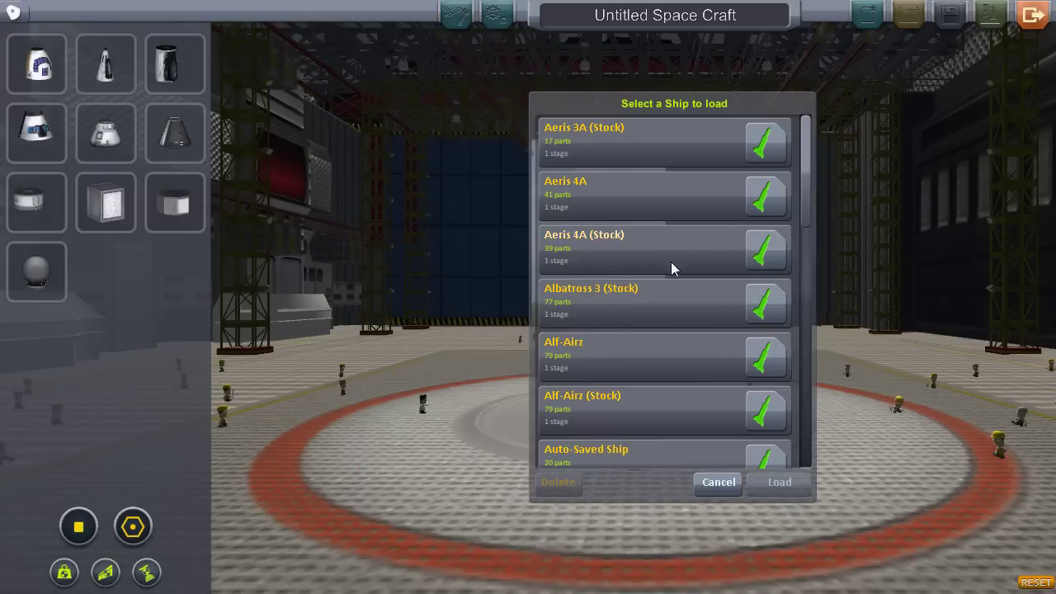
pyautogui.scroll(-5, 670, 261)
pyautogui.scroll(-2, 681, 259)
pyautogui.scroll(7, 682, 262)
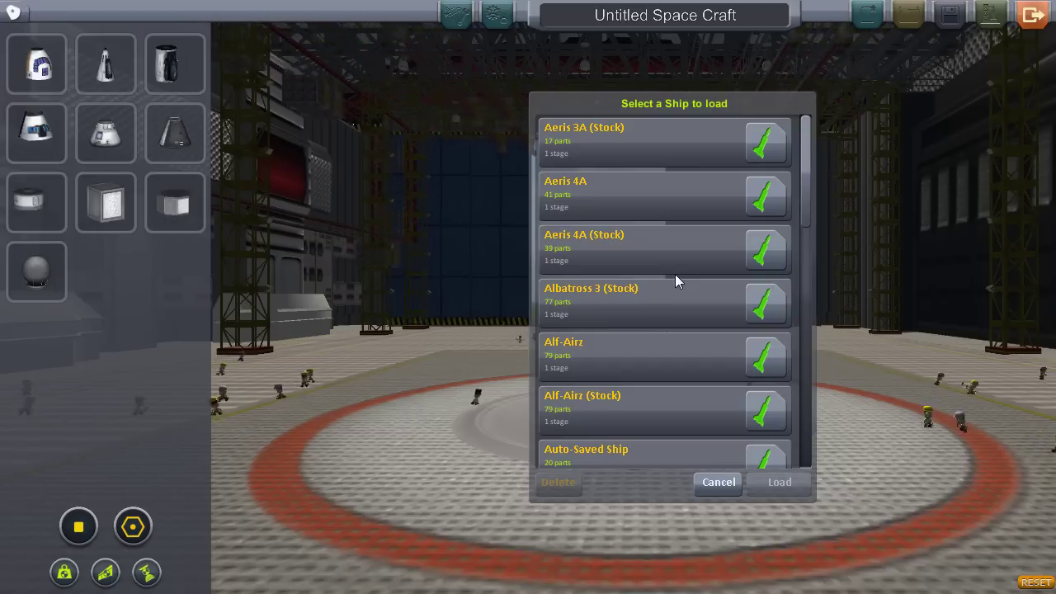
pyautogui.scroll(-5, 738, 194)
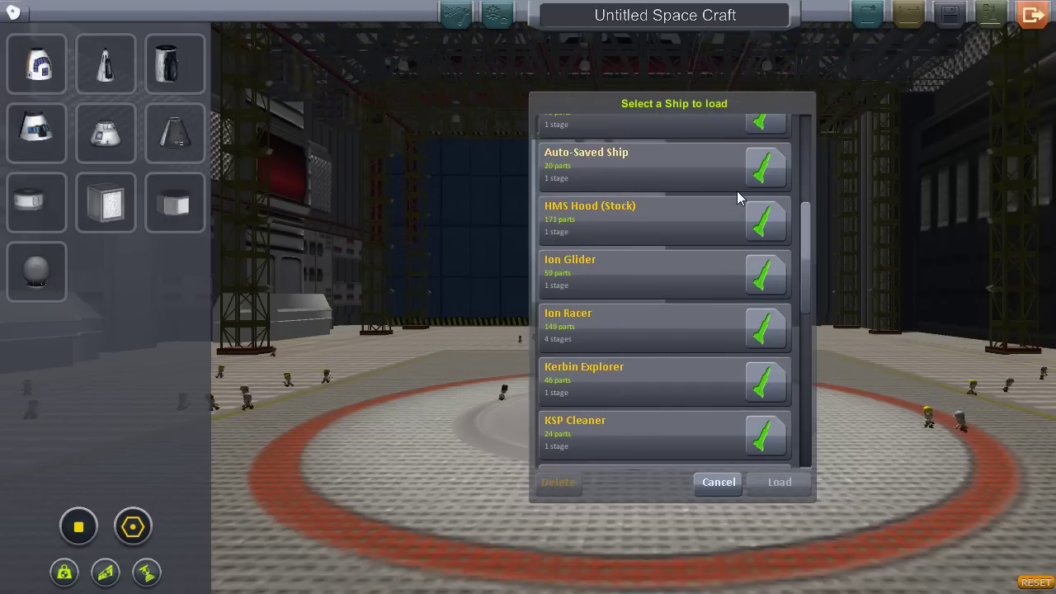
pyautogui.scroll(-5, 736, 191)
pyautogui.scroll(-3, 736, 191)
pyautogui.scroll(5, 736, 192)
pyautogui.scroll(5, 736, 192)
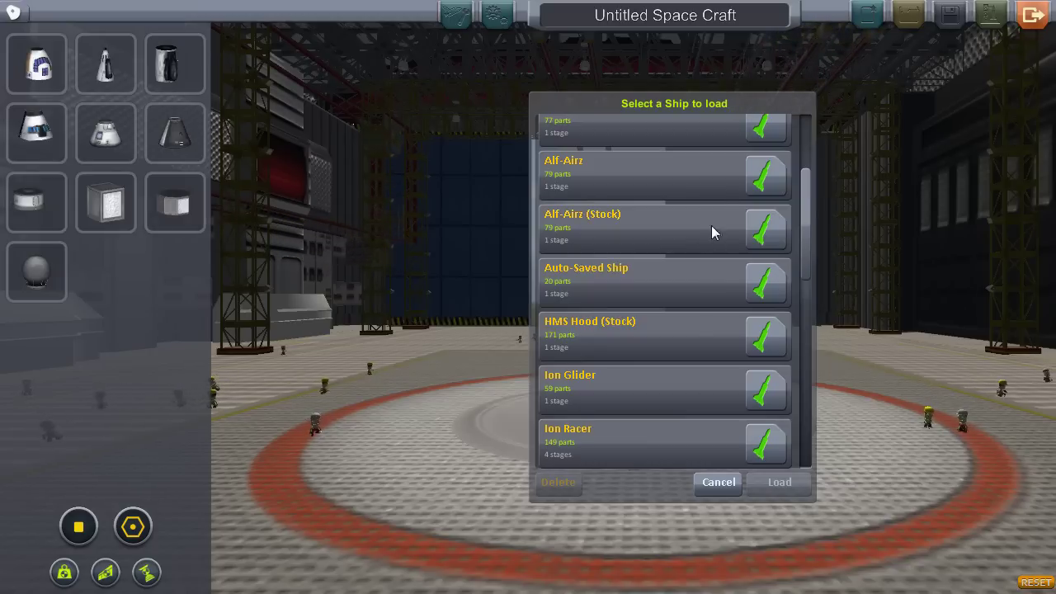
pyautogui.scroll(3, 710, 322)
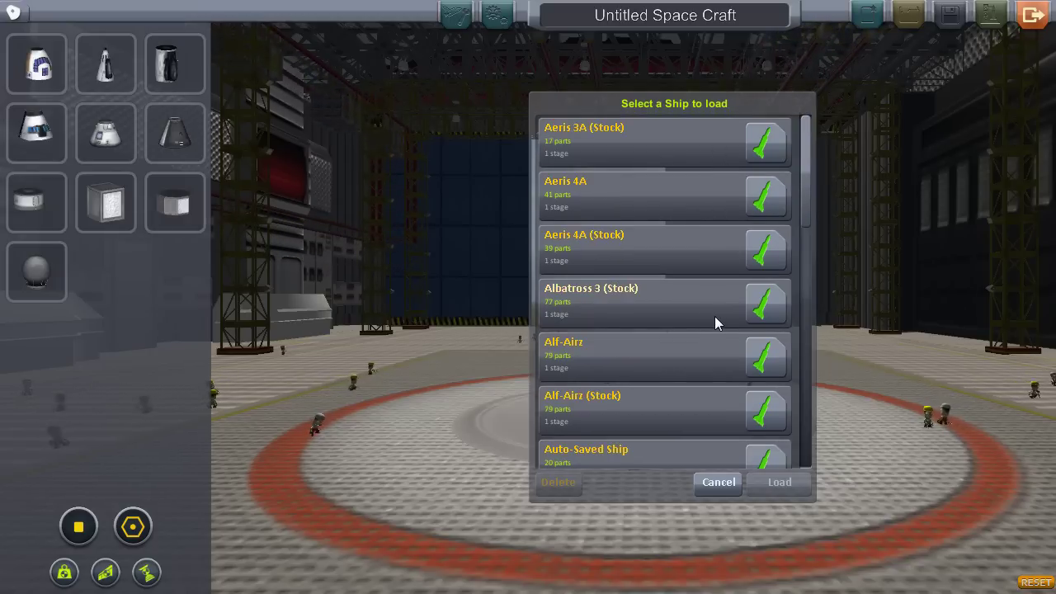
pyautogui.scroll(-4, 620, 192)
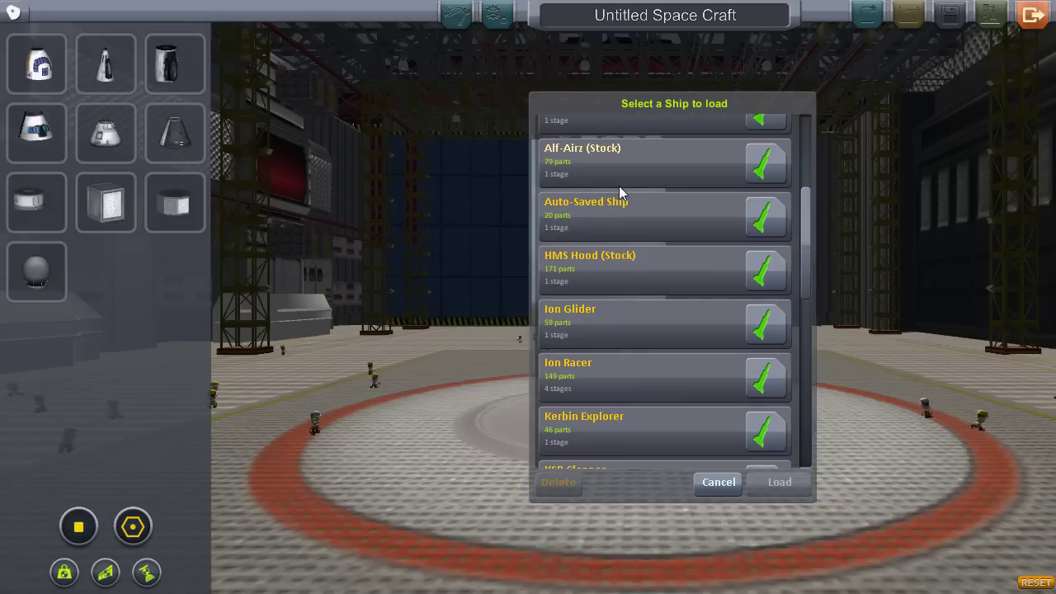
pyautogui.click(640, 290)
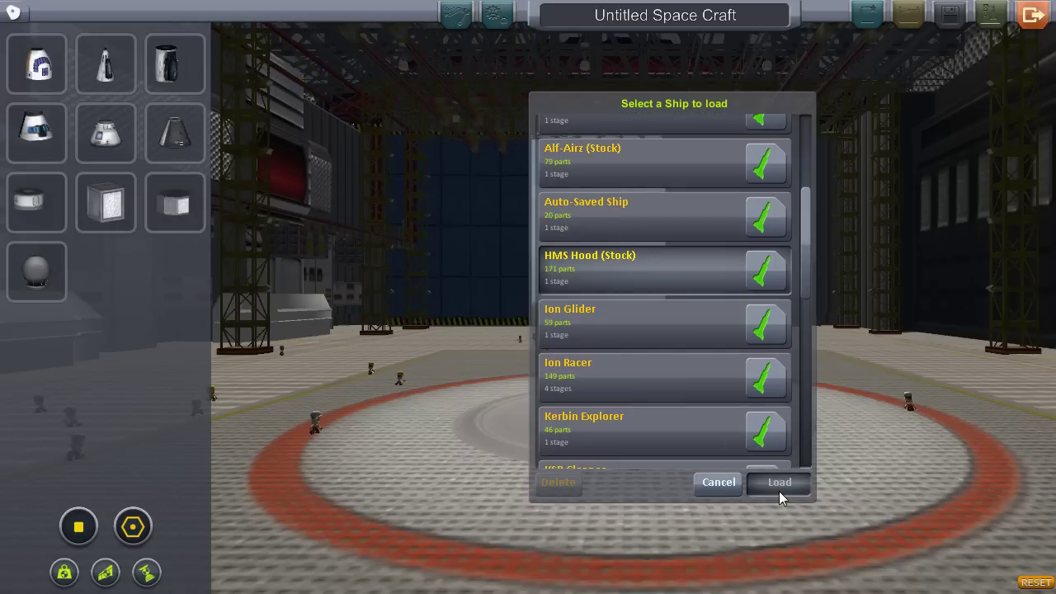
pyautogui.click(779, 491)
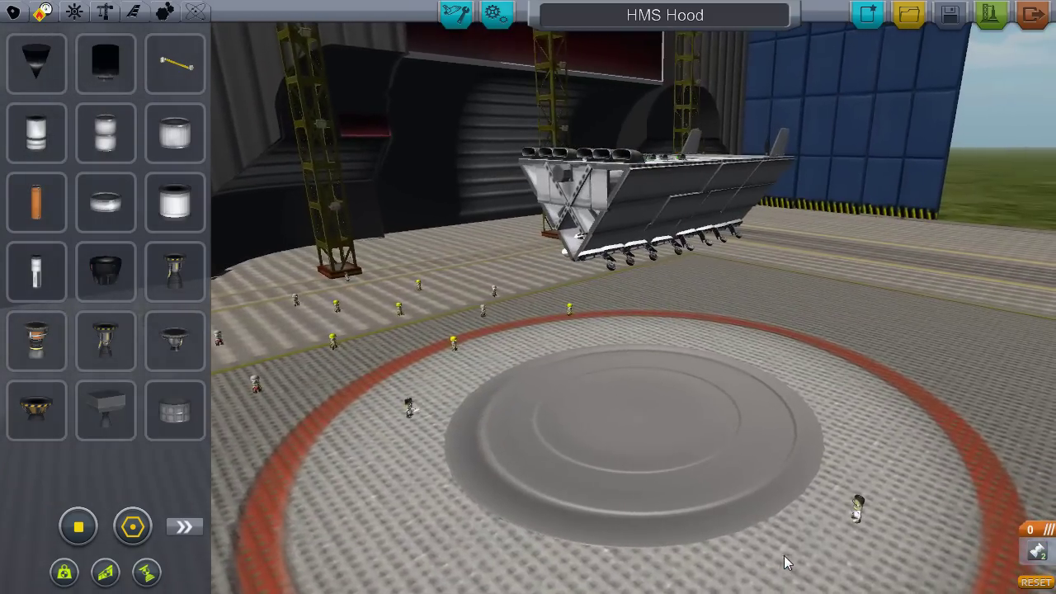
# Swap the HMS Hood for Aeris 3A (Stock) and view it from an elevated rear angle
pyautogui.moveTo(487, 186); pyautogui.dragTo(909, 12)
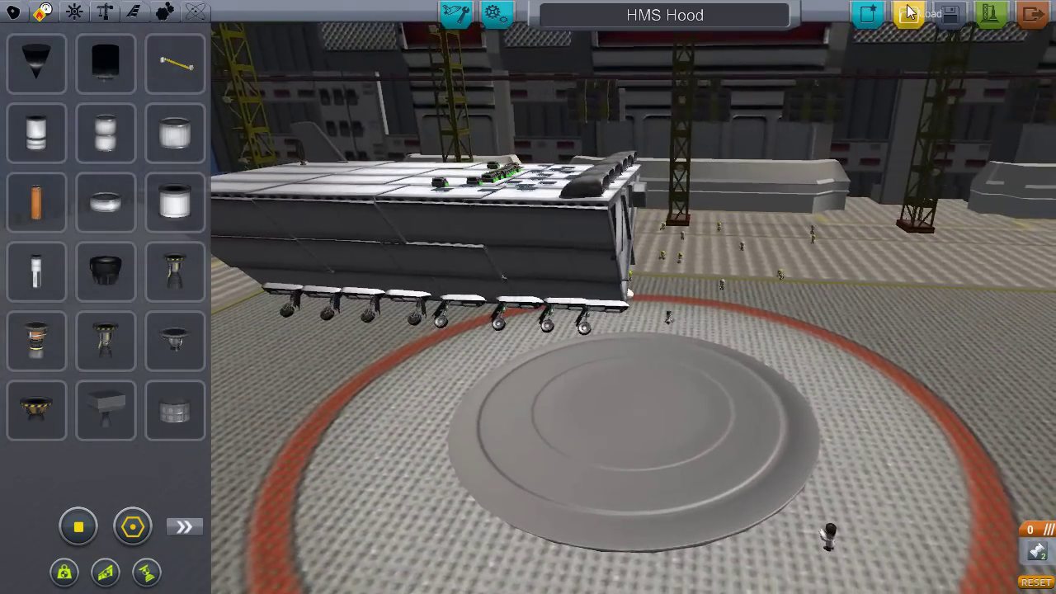
pyautogui.click(910, 11)
pyautogui.scroll(-3, 608, 377)
pyautogui.scroll(3, 608, 309)
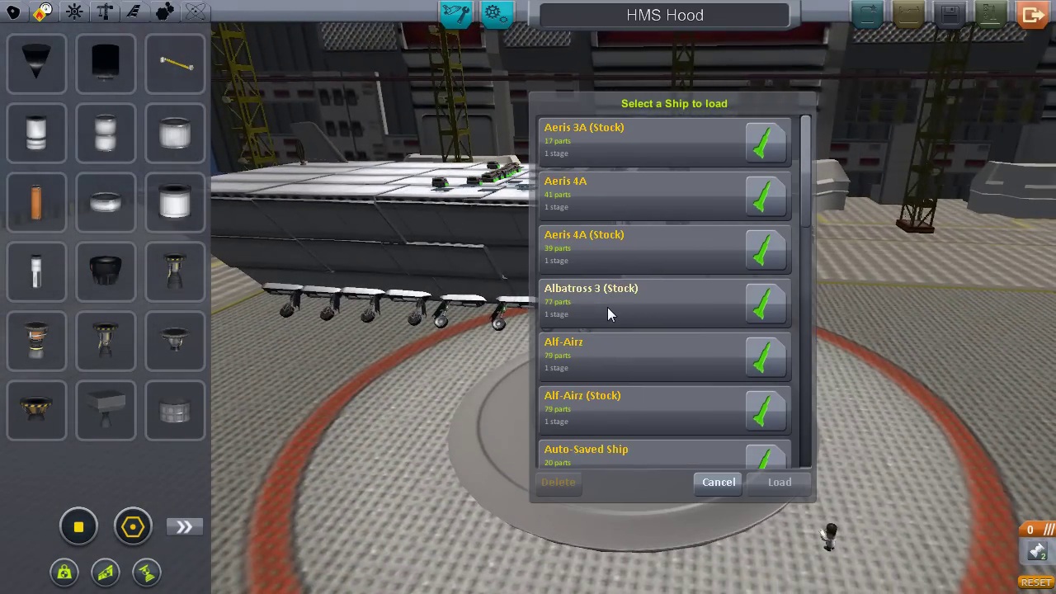
pyautogui.click(656, 152)
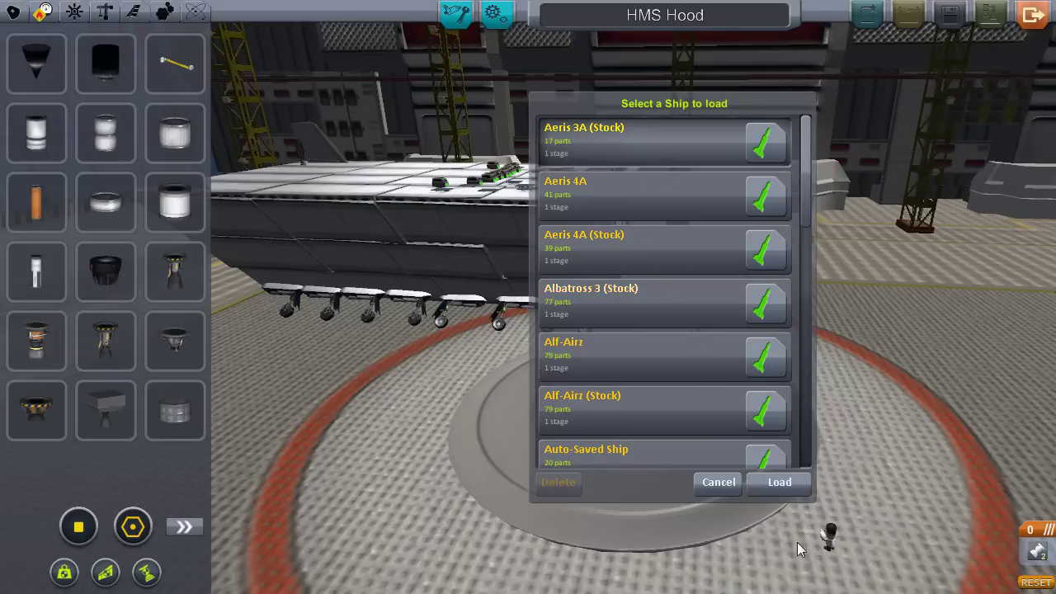
pyautogui.click(775, 480)
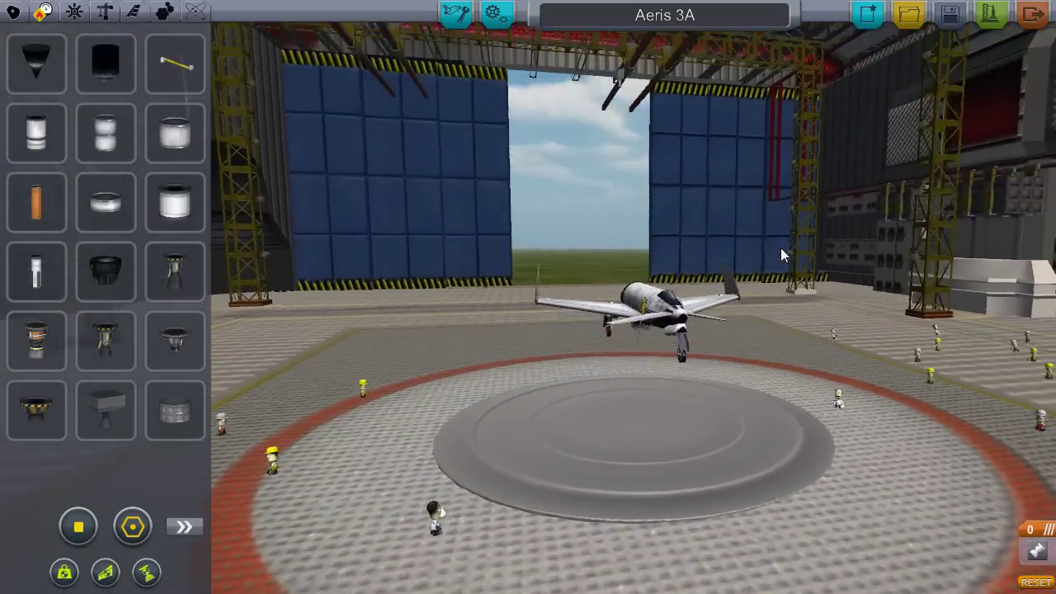
pyautogui.moveTo(780, 248); pyautogui.dragTo(1029, 18)
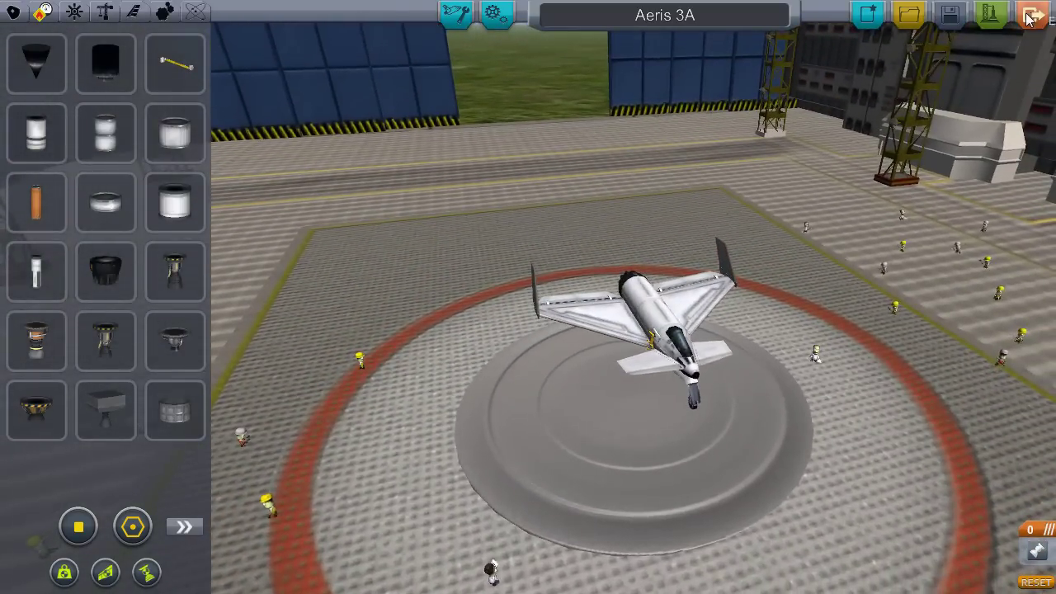
# Load the 169-part Suestra cruiser MK 3 (Stock) into the Vehicle Assembly Building
pyautogui.click(1029, 18)
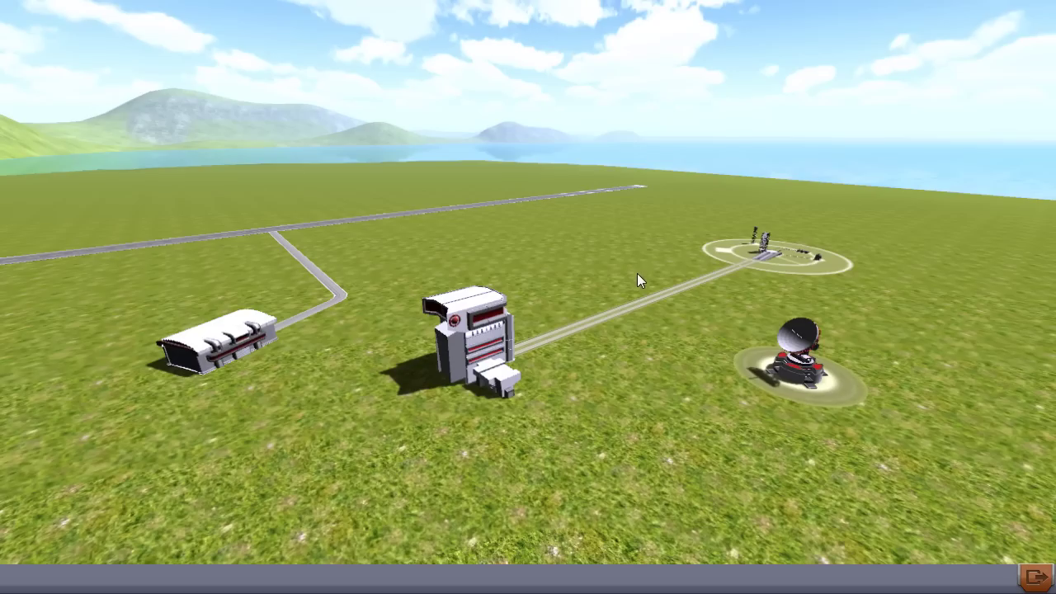
pyautogui.click(482, 334)
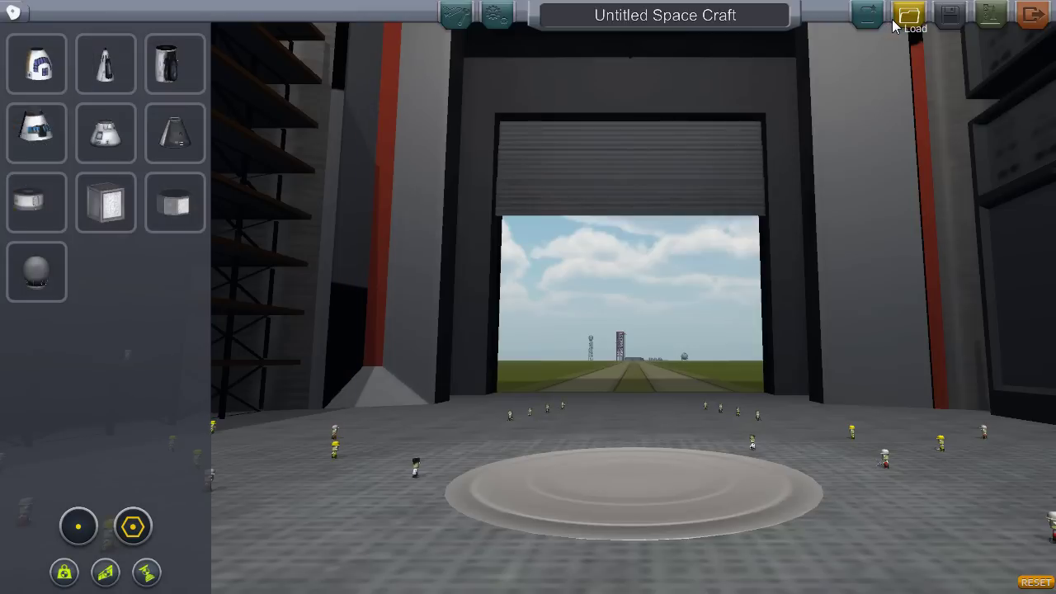
pyautogui.click(895, 26)
pyautogui.scroll(-5, 669, 212)
pyautogui.scroll(-3, 672, 238)
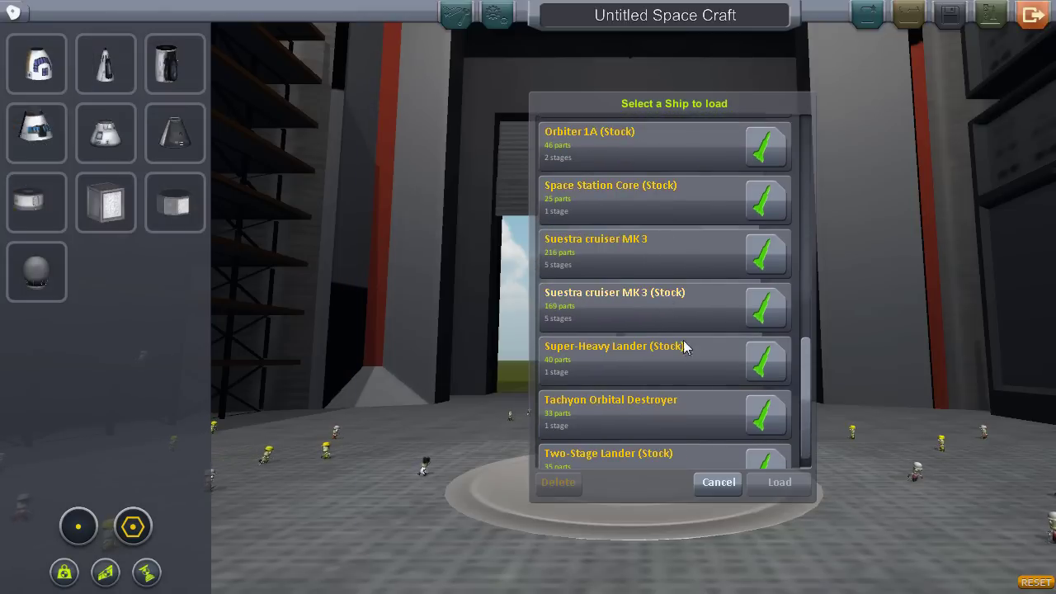
pyautogui.click(652, 307)
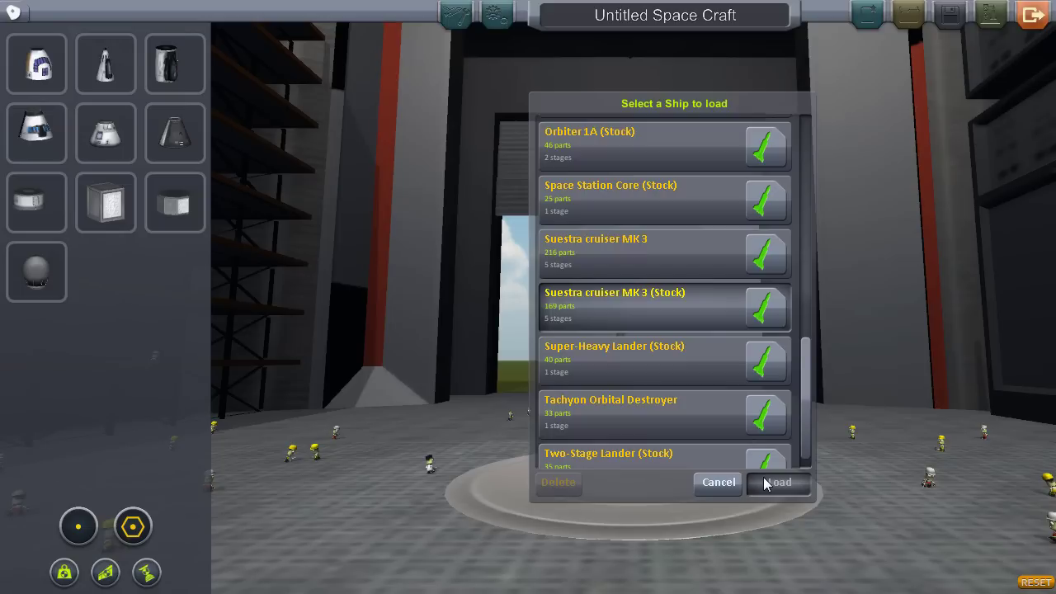
pyautogui.click(764, 482)
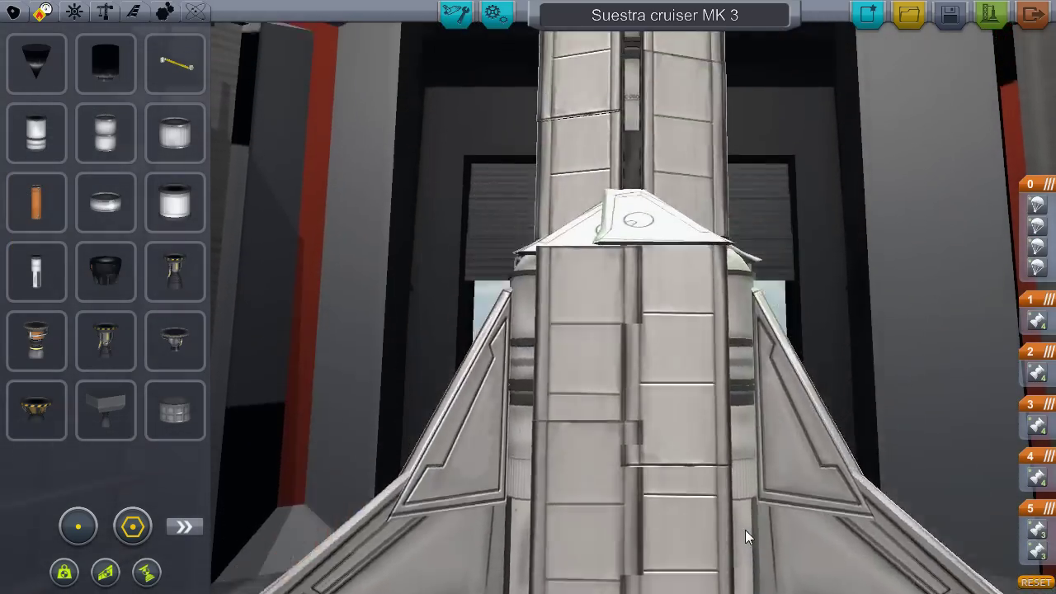
pyautogui.scroll(5, 745, 530)
# Orbit around the Suestra cruiser's top, engines, pods and front, then exit
pyautogui.moveTo(780, 484); pyautogui.dragTo(783, 577)
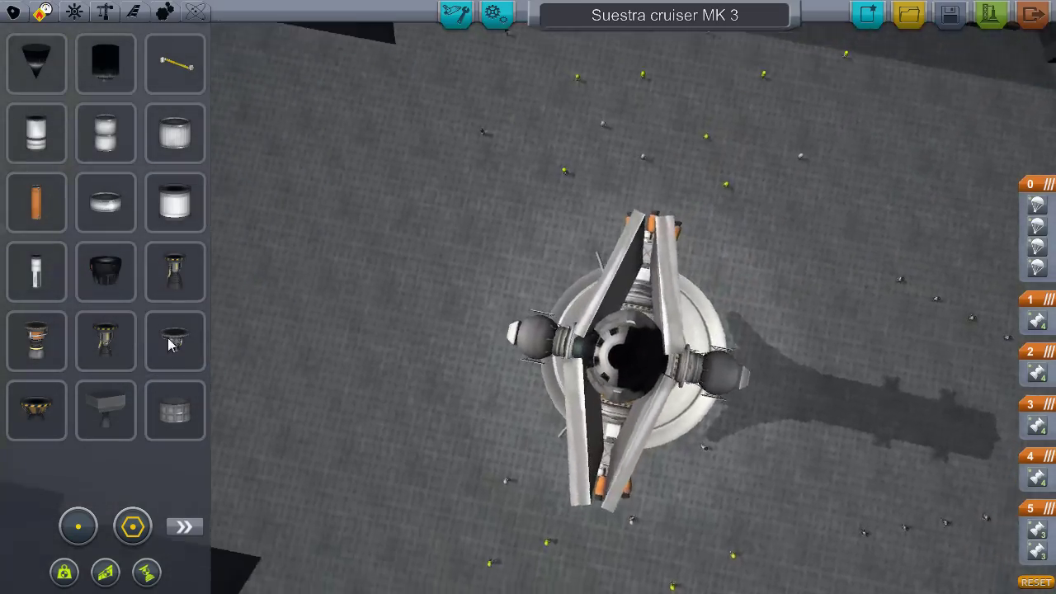
pyautogui.moveTo(783, 536); pyautogui.dragTo(338, 161)
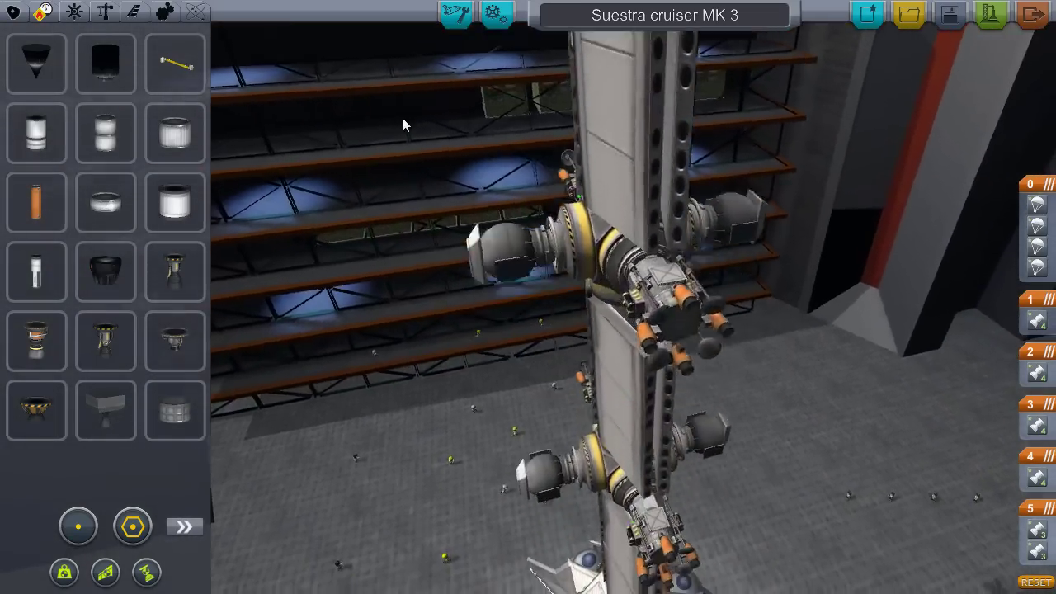
pyautogui.scroll(-5, 401, 114)
pyautogui.scroll(-3, 404, 104)
pyautogui.moveTo(403, 104)
pyautogui.mouseDown()
pyautogui.moveTo(1029, 120)
pyautogui.moveTo(858, 378)
pyautogui.mouseUp()
pyautogui.scroll(5, 857, 378)
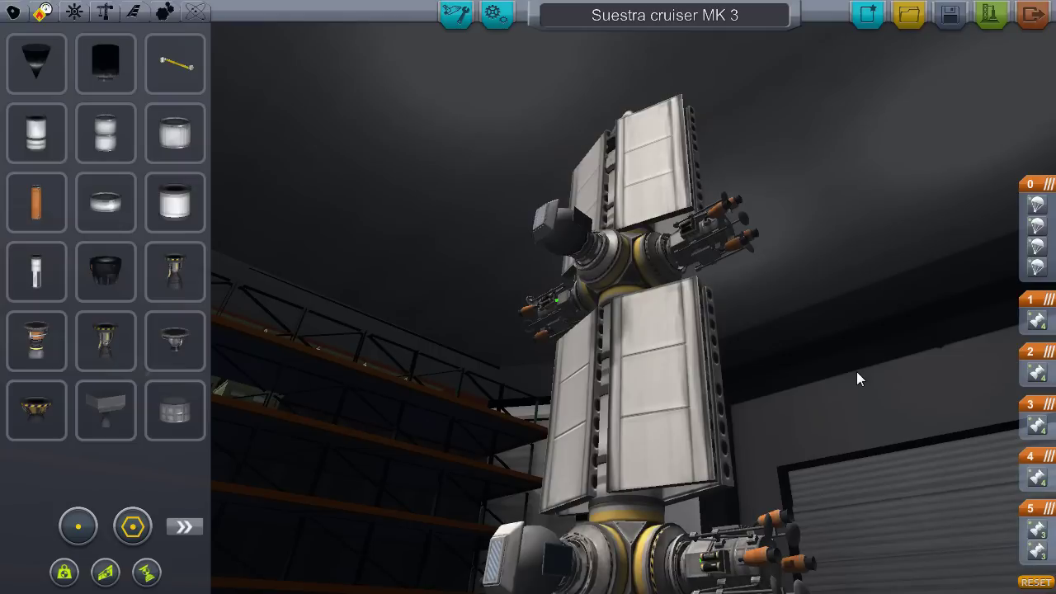
pyautogui.moveTo(856, 378); pyautogui.dragTo(824, 370)
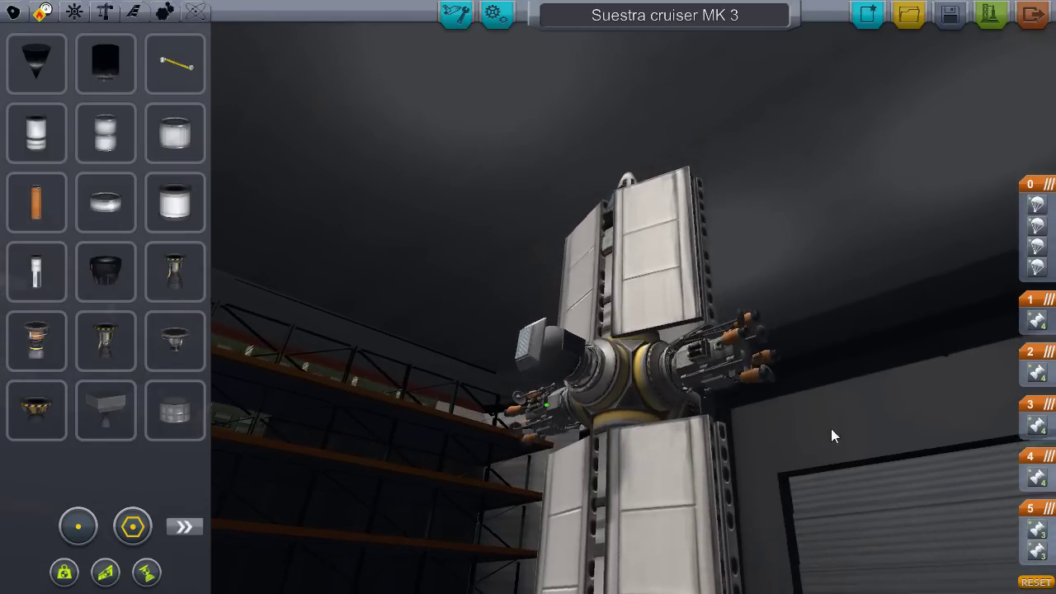
pyautogui.moveTo(832, 434)
pyautogui.mouseDown()
pyautogui.moveTo(361, 591)
pyautogui.moveTo(648, 592)
pyautogui.moveTo(801, 556)
pyautogui.mouseUp()
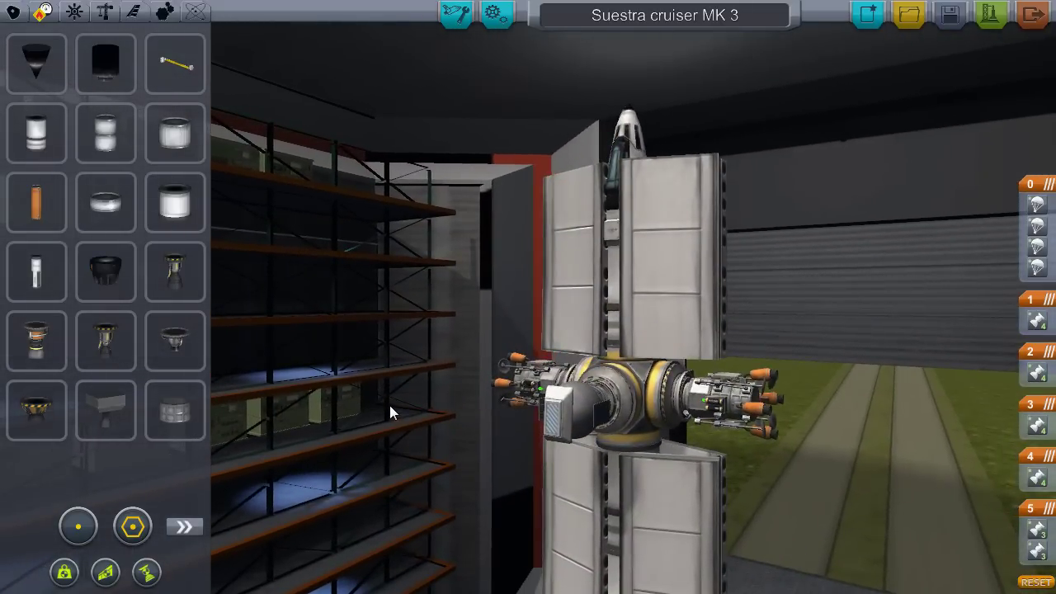
pyautogui.moveTo(393, 407)
pyautogui.mouseDown()
pyautogui.moveTo(661, 490)
pyautogui.moveTo(879, 471)
pyautogui.mouseUp()
pyautogui.scroll(-3, 879, 471)
pyautogui.scroll(-3, 878, 471)
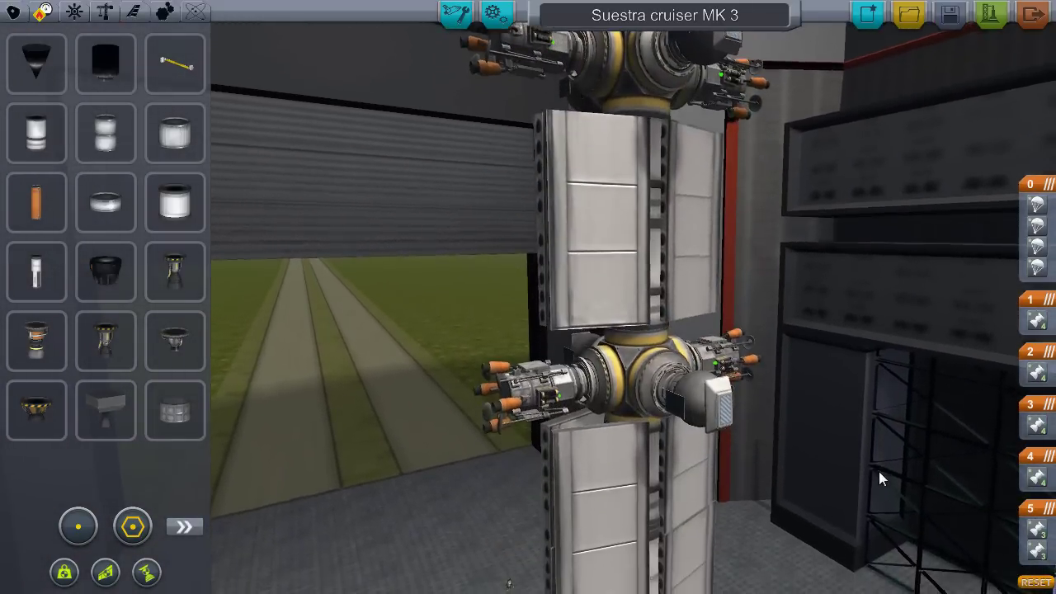
pyautogui.moveTo(242, 348)
pyautogui.mouseDown()
pyautogui.moveTo(667, 426)
pyautogui.moveTo(607, 379)
pyautogui.moveTo(429, 358)
pyautogui.moveTo(773, 477)
pyautogui.moveTo(442, 360)
pyautogui.moveTo(752, 262)
pyautogui.moveTo(749, 294)
pyautogui.moveTo(309, 280)
pyautogui.moveTo(348, 285)
pyautogui.moveTo(714, 75)
pyautogui.moveTo(537, 238)
pyautogui.mouseUp()
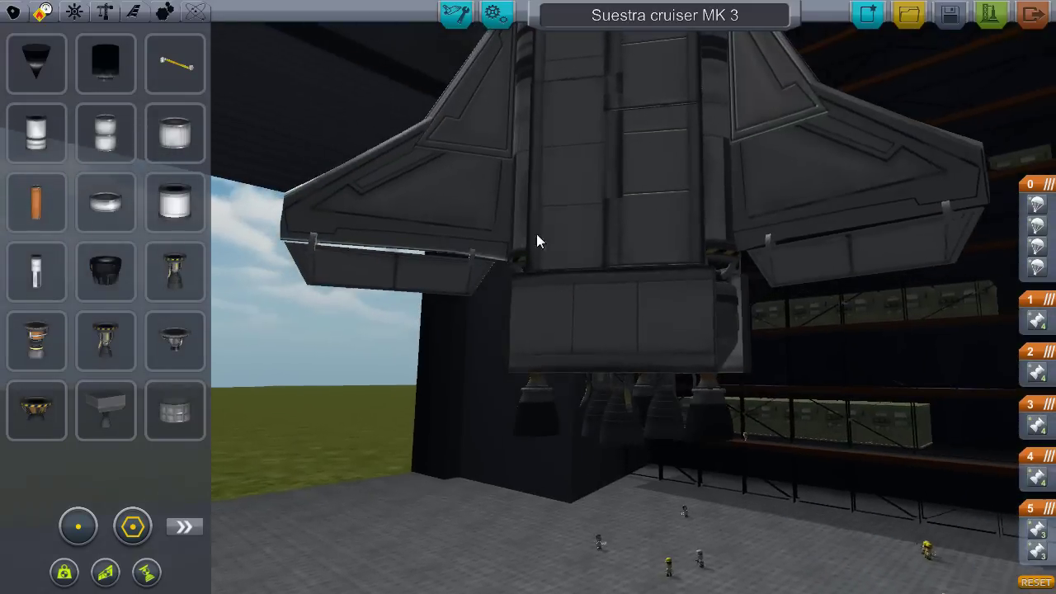
pyautogui.click(1034, 16)
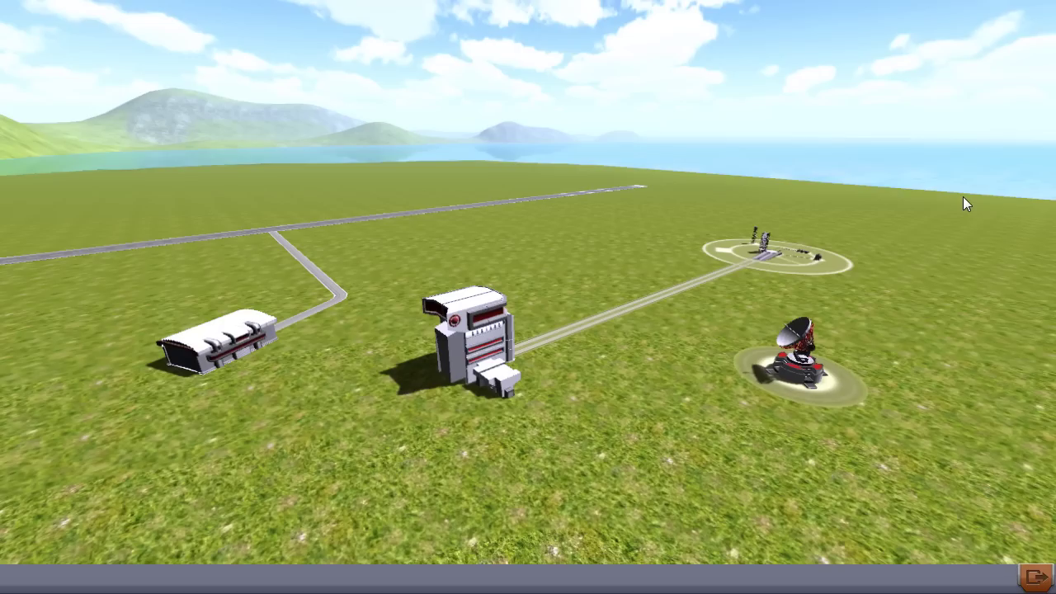